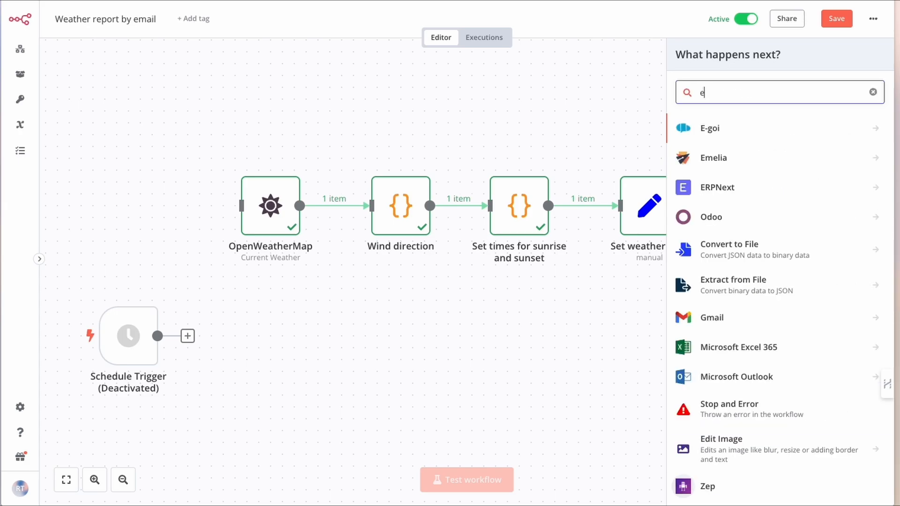
- Add a Telegram trigger node for the On Message event to the workflow and return to the canvas
{"action": "key", "text": "BackSpace"}
{"action": "type", "text": "tele"}
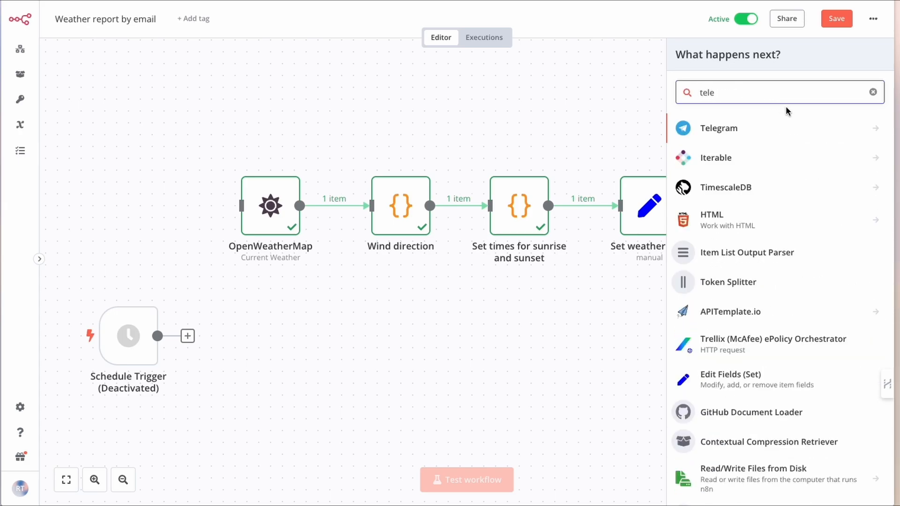
{"action": "left_click", "coordinate": [752, 130]}
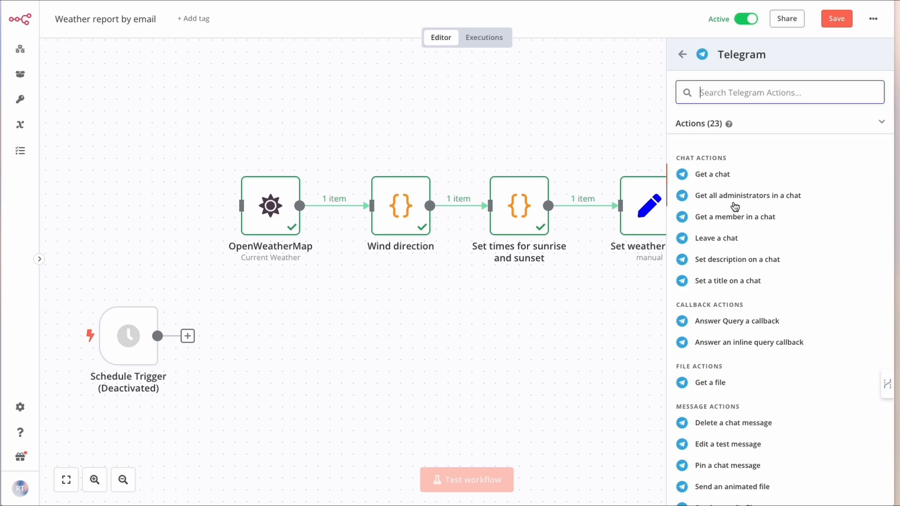
{"action": "scroll", "coordinate": [724, 202], "scroll_direction": "down", "scroll_amount": 1}
{"action": "scroll", "coordinate": [724, 202], "scroll_direction": "up", "scroll_amount": 1}
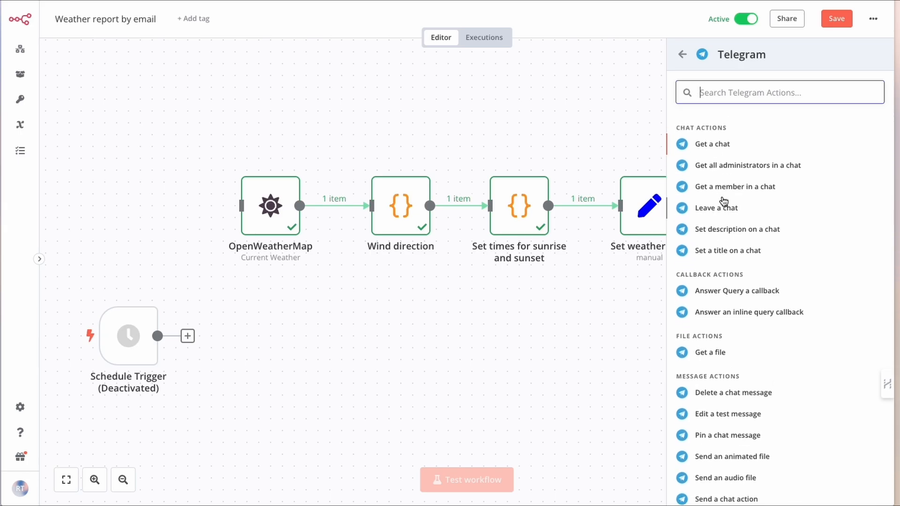
{"action": "scroll", "coordinate": [724, 202], "scroll_direction": "down", "scroll_amount": 4}
{"action": "scroll", "coordinate": [724, 202], "scroll_direction": "down", "scroll_amount": 3}
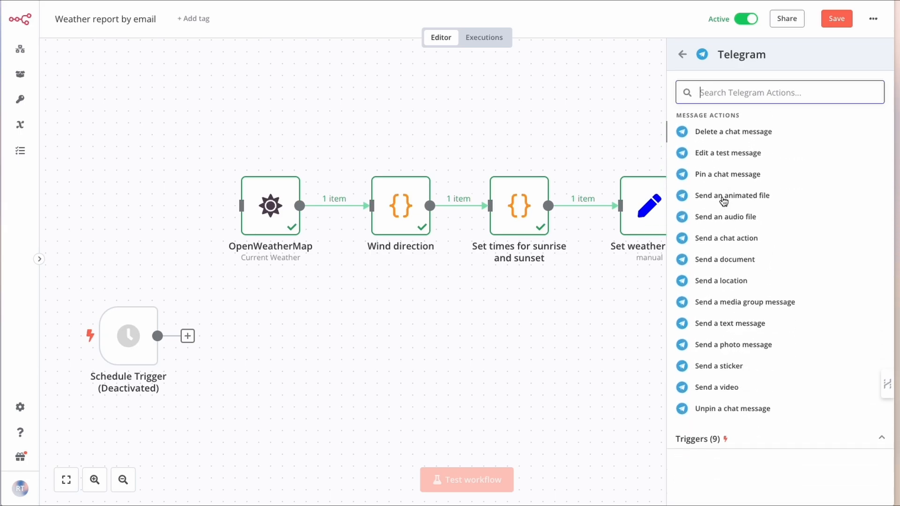
{"action": "left_click", "coordinate": [881, 430]}
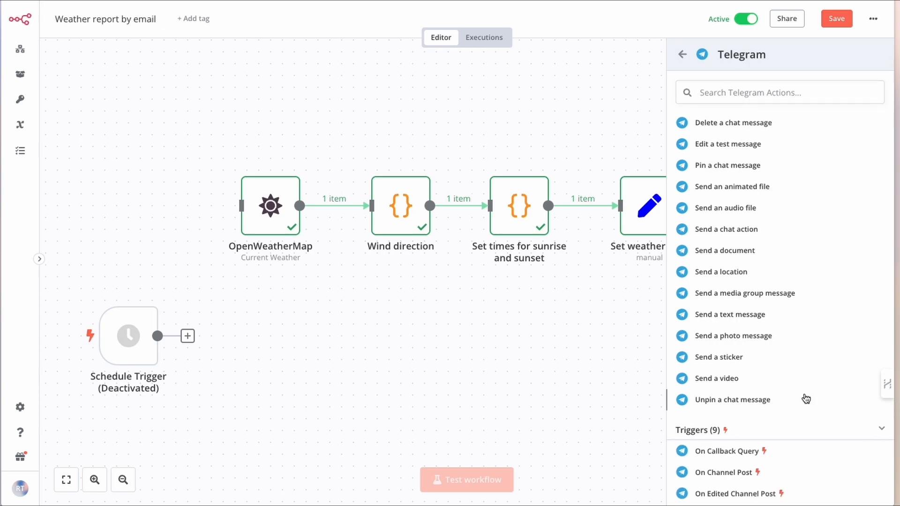
{"action": "scroll", "coordinate": [797, 396], "scroll_direction": "down", "scroll_amount": 4}
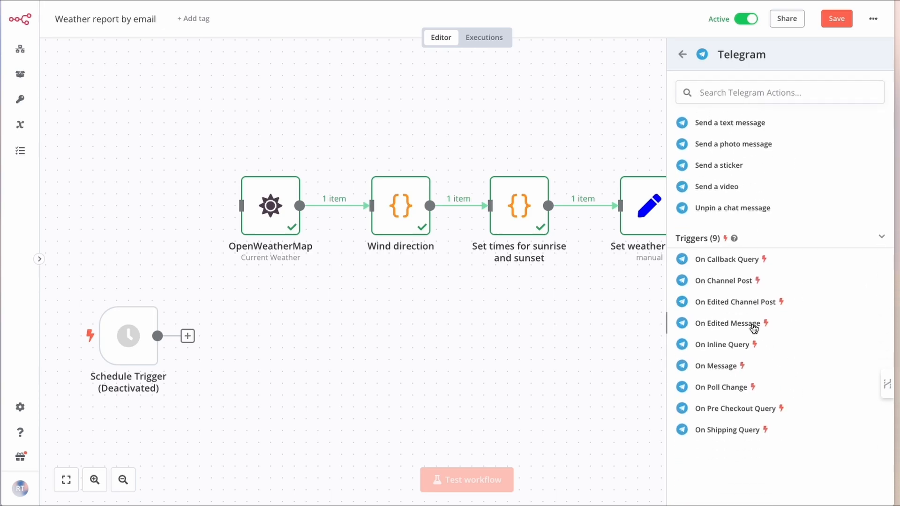
{"action": "left_click", "coordinate": [718, 368]}
{"action": "left_click", "coordinate": [458, 10]}
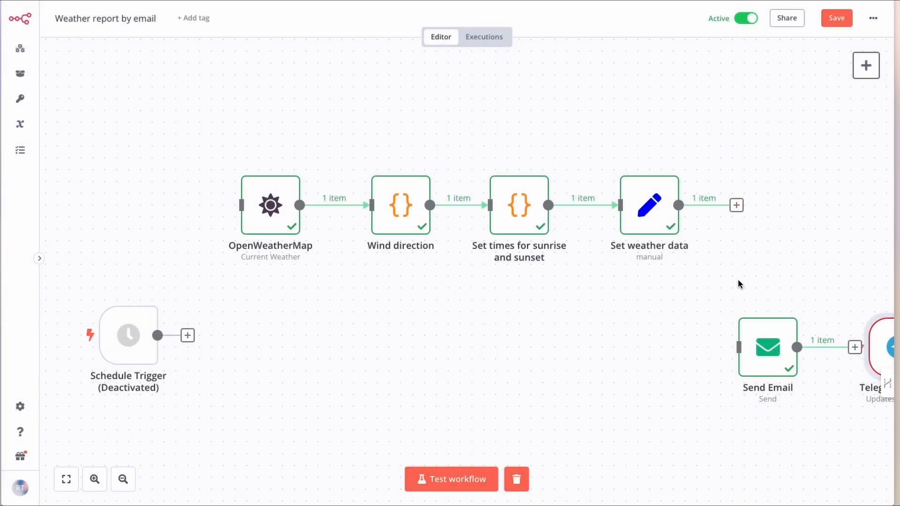
- Place the Telegram Trigger node in front of OpenWeatherMap and connect its output to that node's input
{"action": "left_click_drag", "start_coordinate": [885, 338], "coordinate": [111, 191]}
{"action": "left_click_drag", "start_coordinate": [202, 209], "coordinate": [241, 204]}
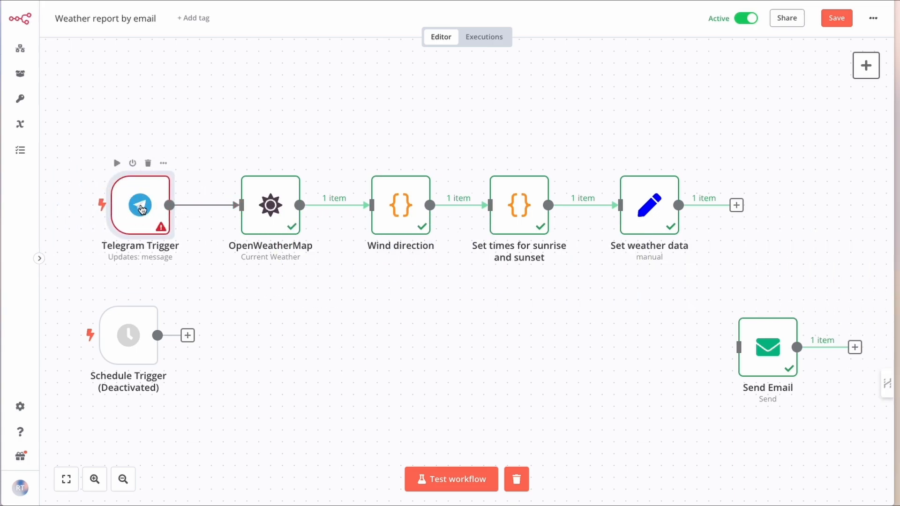
- Open the Telegram Trigger node's settings and start creating a new Telegram API credential
{"action": "double_click", "coordinate": [140, 211]}
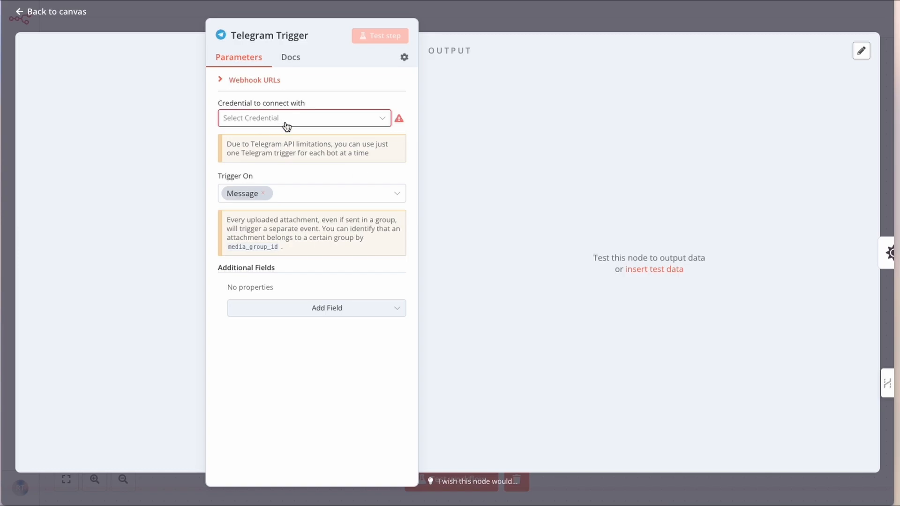
{"action": "left_click", "coordinate": [335, 123]}
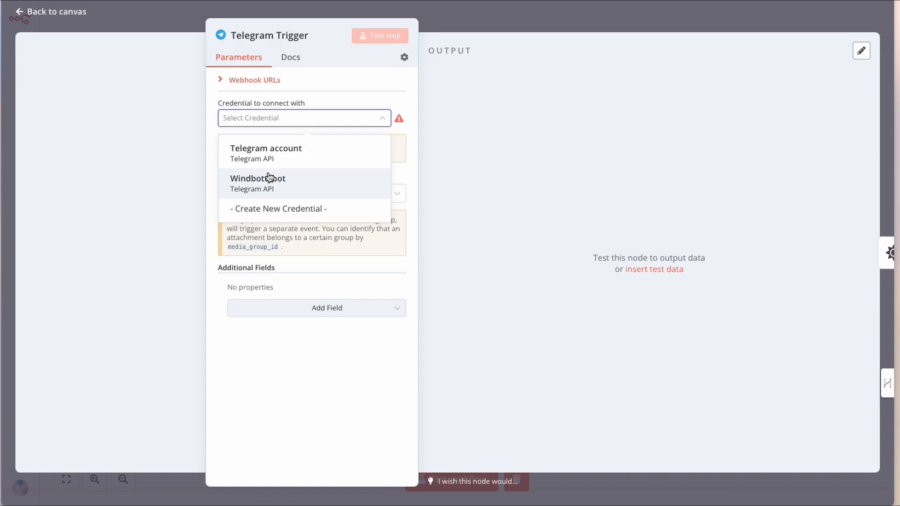
{"action": "left_click", "coordinate": [270, 209]}
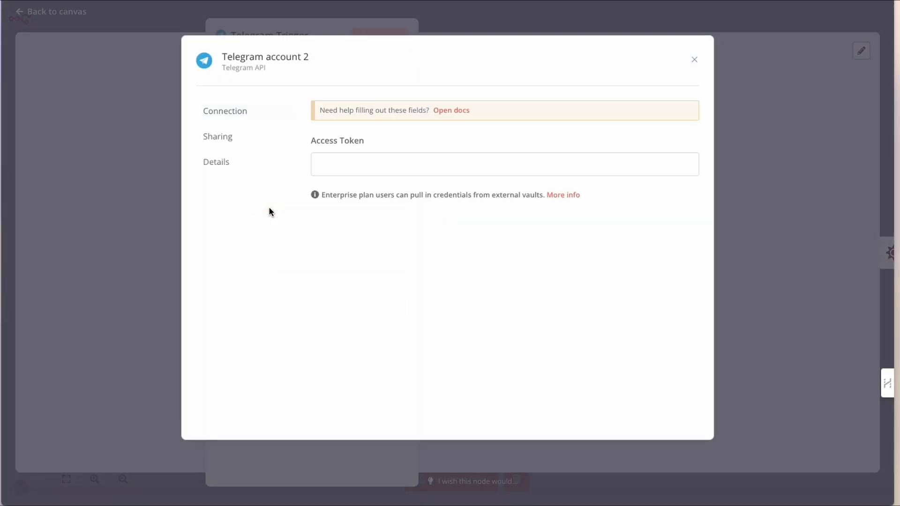
- Open the Telegram credentials documentation and read how to generate a bot access token with BotFather
{"action": "left_click", "coordinate": [450, 115]}
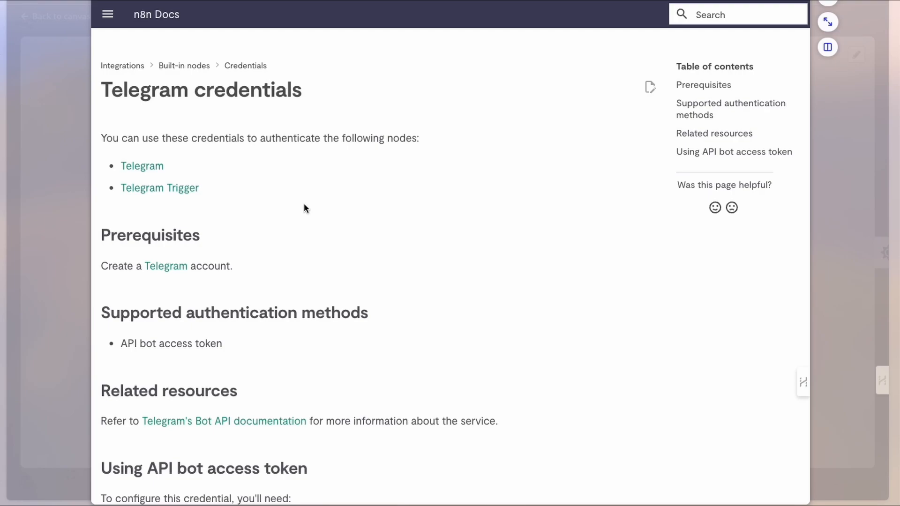
{"action": "scroll", "coordinate": [304, 208], "scroll_direction": "down", "scroll_amount": 1}
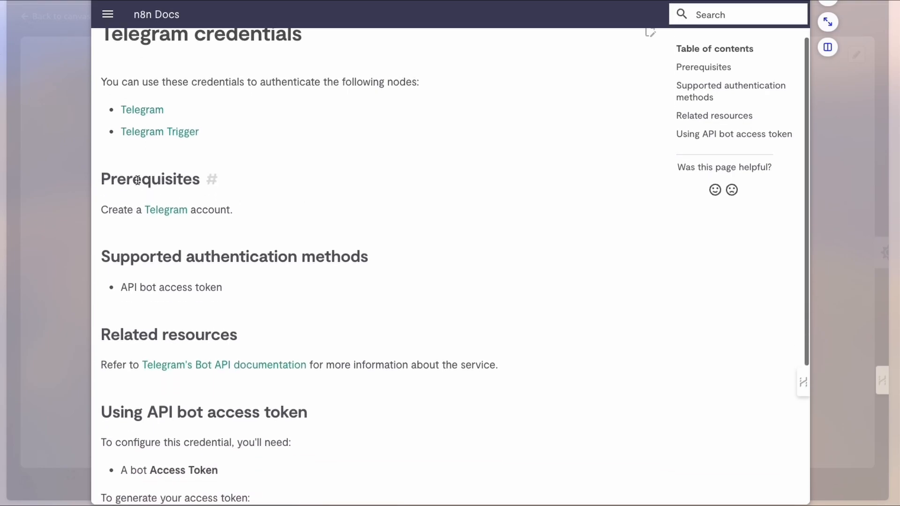
{"action": "left_click_drag", "start_coordinate": [100, 177], "coordinate": [256, 225]}
{"action": "left_click", "coordinate": [338, 211]}
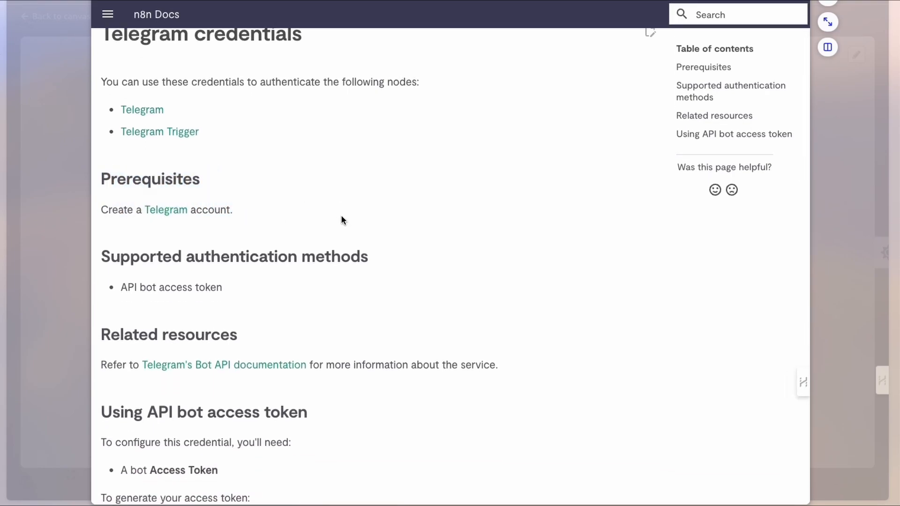
{"action": "scroll", "coordinate": [356, 234], "scroll_direction": "down", "scroll_amount": 1}
{"action": "scroll", "coordinate": [363, 248], "scroll_direction": "down", "scroll_amount": 3}
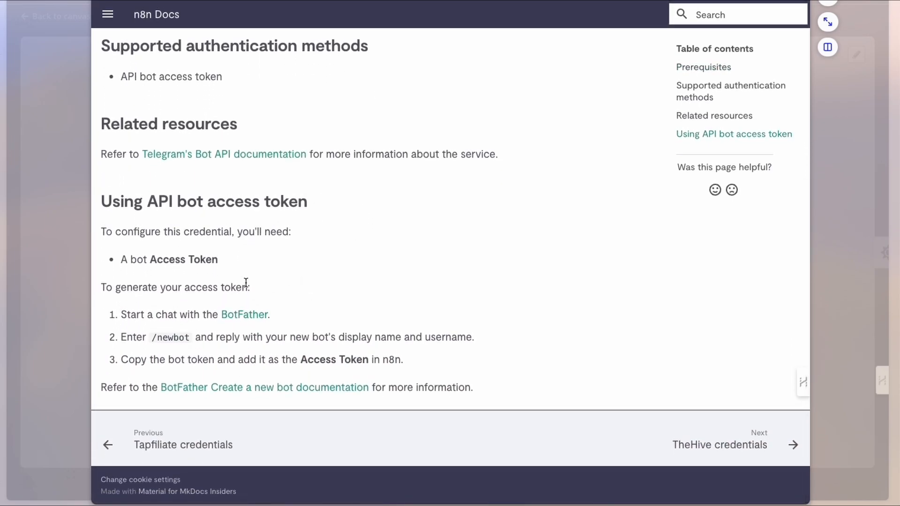
{"action": "left_click", "coordinate": [101, 288]}
{"action": "left_click_drag", "start_coordinate": [100, 288], "coordinate": [263, 289]}
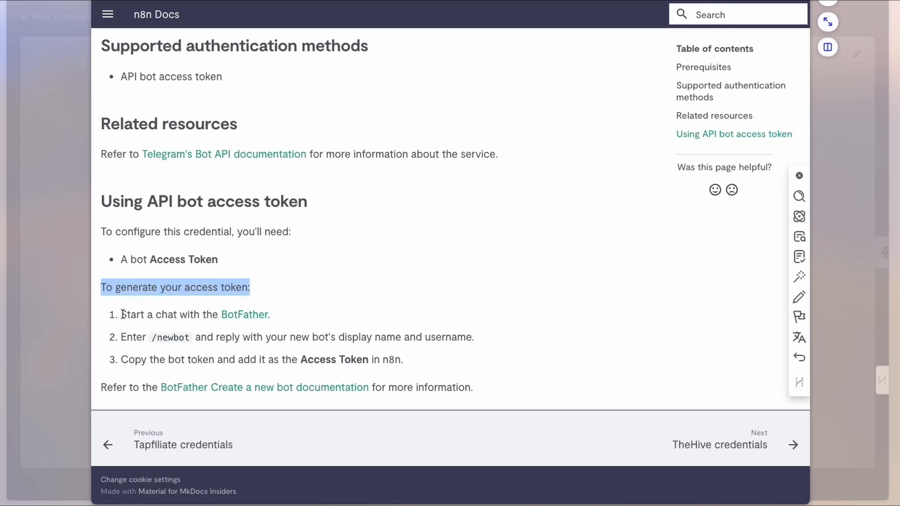
{"action": "left_click_drag", "start_coordinate": [121, 314], "coordinate": [291, 321]}
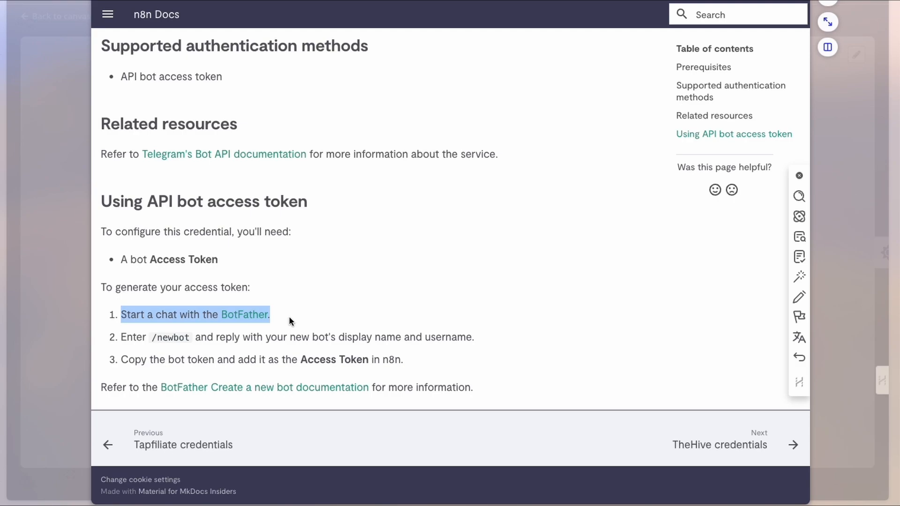
{"action": "left_click", "coordinate": [290, 319]}
{"action": "left_click_drag", "start_coordinate": [191, 338], "coordinate": [151, 337]}
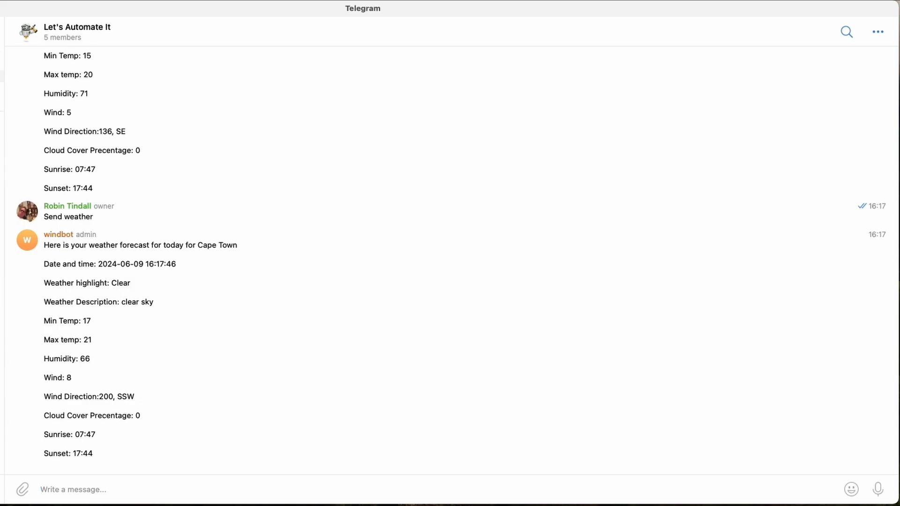
- Switch to Telegram, open the BotFather chat, check its info page, and send the command /newbot
{"action": "left_click", "coordinate": [2, 97]}
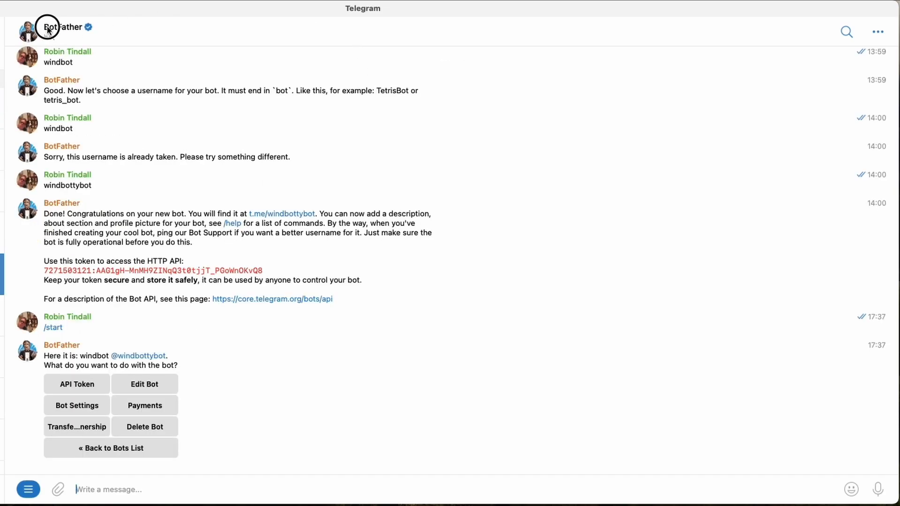
{"action": "left_click", "coordinate": [66, 30]}
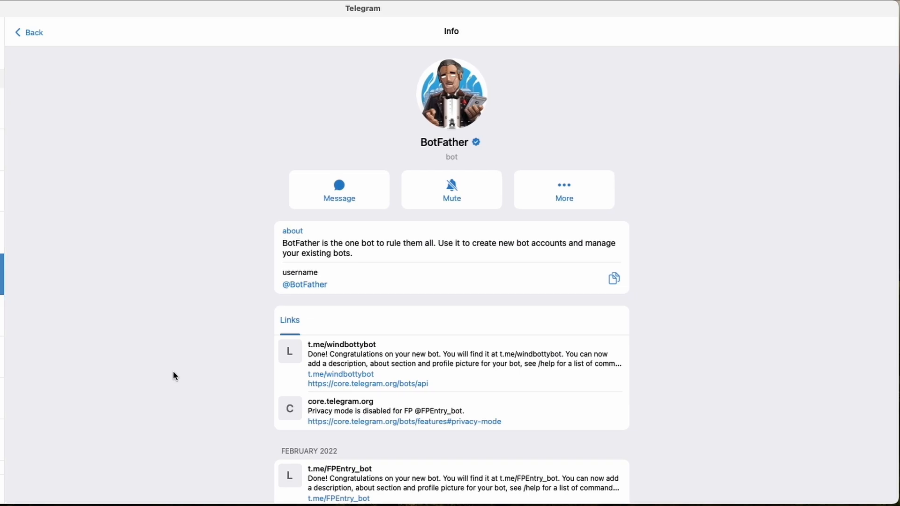
{"action": "left_click", "coordinate": [18, 30]}
{"action": "type", "text": "/newbot"}
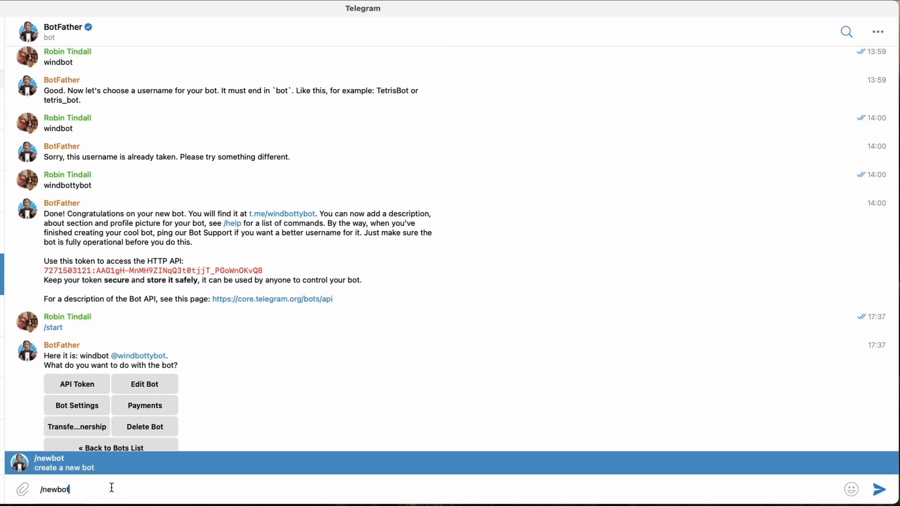
{"action": "key", "text": "Return"}
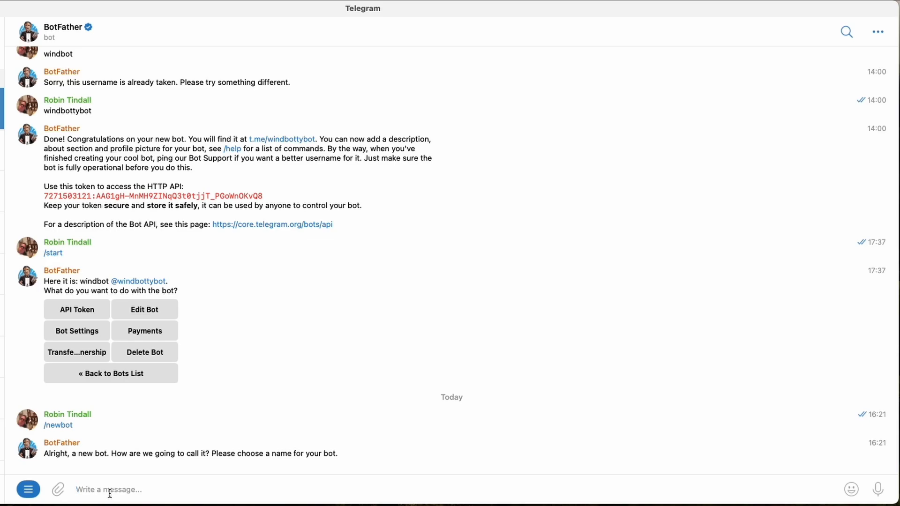
- Send "The Weather Guy" to BotFather as the new bot's display name
{"action": "type", "text": "Thee"}
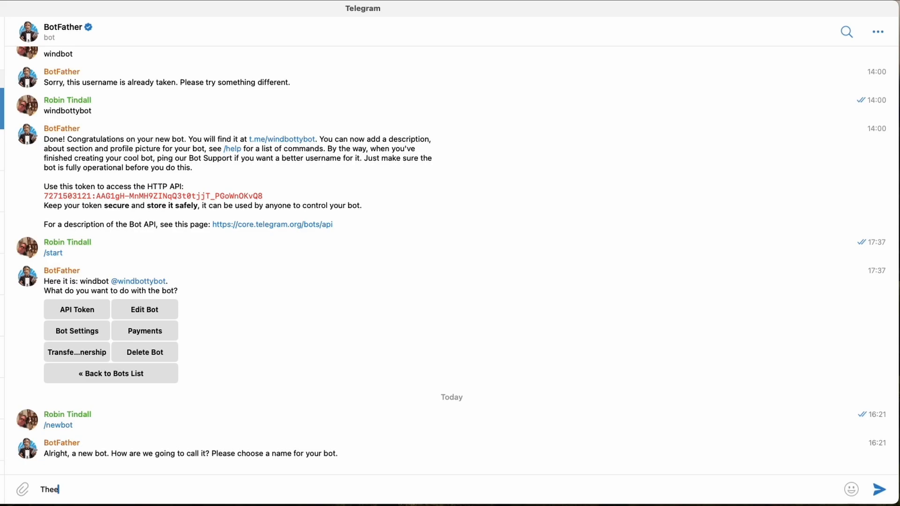
{"action": "key", "text": "BackSpace"}
{"action": "type", "text": "ea"}
{"action": "key", "text": "BackSpace"}
{"action": "key", "text": "BackSpace"}
{"action": "type", "text": "We"}
{"action": "key", "text": "BackSpace"}
{"action": "type", "text": "eather Gy"}
{"action": "key", "text": "BackSpace"}
{"action": "type", "text": "iuy"}
{"action": "key", "text": "BackSpace"}
{"action": "key", "text": "BackSpace"}
{"action": "key", "text": "BackSpace"}
{"action": "type", "text": "uy"}
{"action": "key", "text": "Return"}
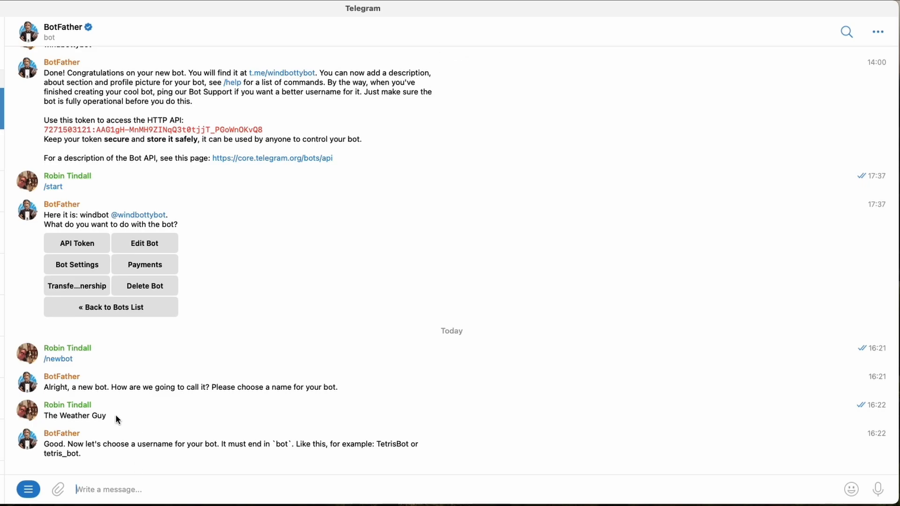
- Reuse the bot's display name to compose the username The_Weather_Guy_Bot and send it to BotFather
{"action": "left_click_drag", "start_coordinate": [104, 417], "coordinate": [44, 416]}
{"action": "key", "text": "super+c"}
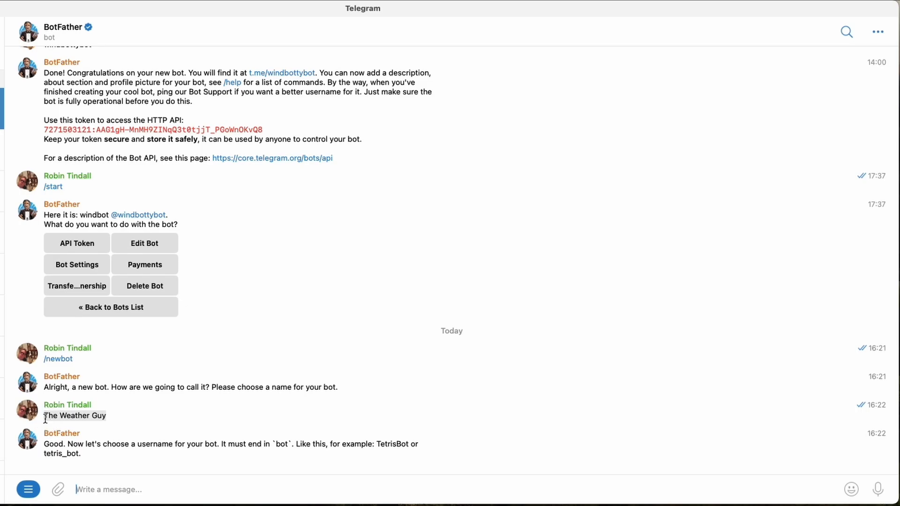
{"action": "left_click", "coordinate": [85, 490]}
{"action": "key", "text": "super+v"}
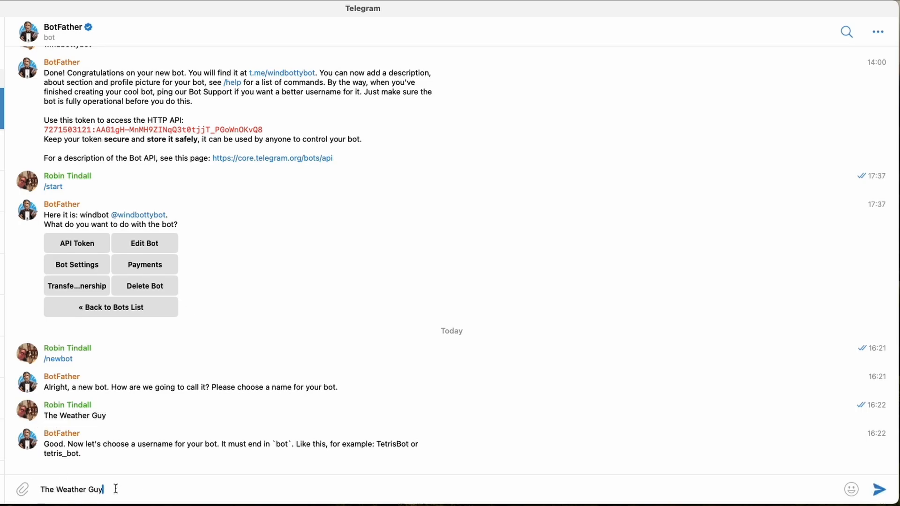
{"action": "type", "text": "Bot"}
{"action": "left_click_drag", "start_coordinate": [221, 444], "coordinate": [229, 471]}
{"action": "left_click", "coordinate": [101, 464]}
{"action": "left_click", "coordinate": [56, 490]}
{"action": "key", "text": "BackSpace"}
{"action": "type", "text": "_"}
{"action": "left_click", "coordinate": [89, 490]}
{"action": "key", "text": "BackSpace"}
{"action": "type", "text": "_"}
{"action": "left_click", "coordinate": [106, 490]}
{"action": "key", "text": "BackSpace"}
{"action": "type", "text": "_"}
{"action": "key", "text": "Return"}
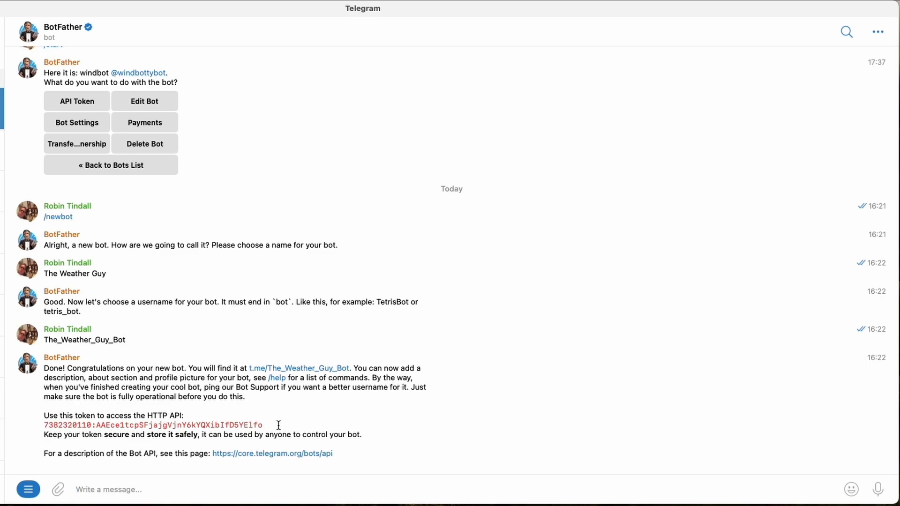
- Copy the new bot's API token from BotFather's reply and paste it into the credential's Access Token field in n8n
{"action": "left_click_drag", "start_coordinate": [279, 425], "coordinate": [44, 426]}
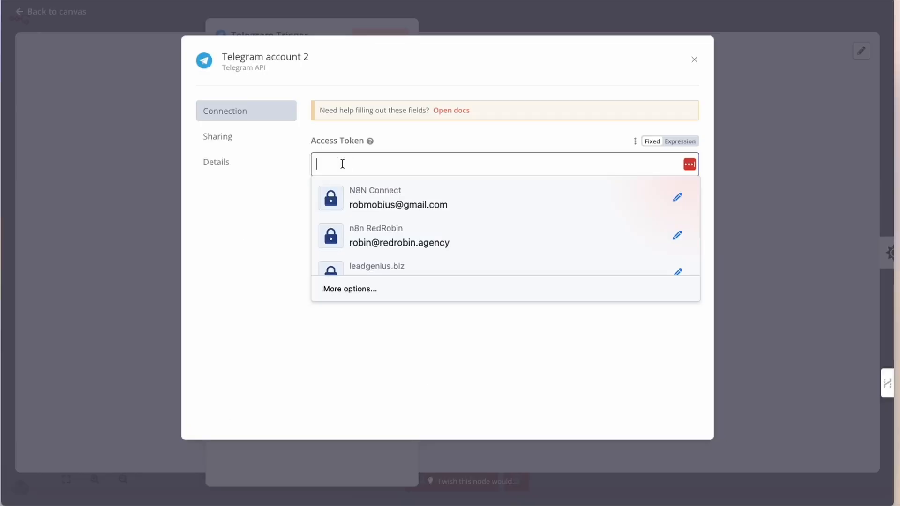
{"action": "key", "text": "super+v"}
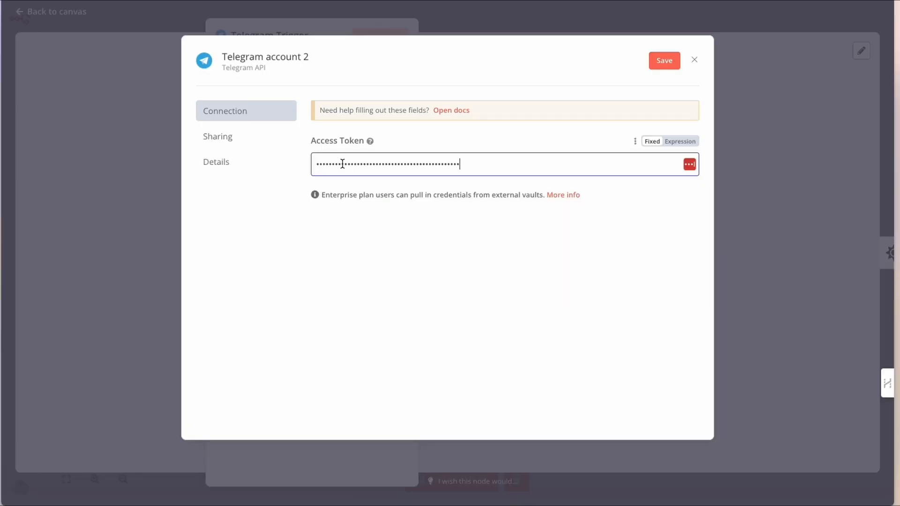
- Rename the credential "The Weather Guy Bot", save and close it, and dismiss the LastPass offer to store the password
{"action": "left_click", "coordinate": [314, 57]}
{"action": "left_click_drag", "start_coordinate": [317, 57], "coordinate": [221, 61]}
{"action": "type", "text": "The"}
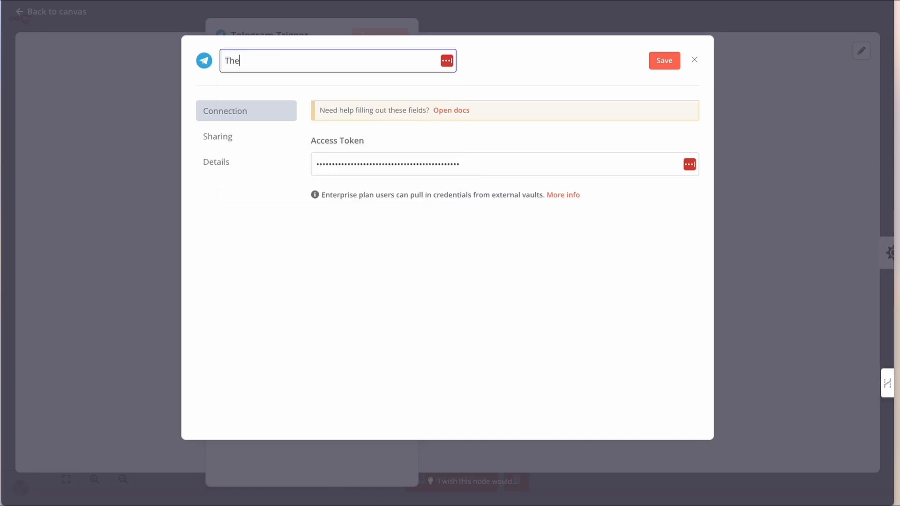
{"action": "type", "text": " Weather "}
{"action": "type", "text": "Gy"}
{"action": "type", "text": "uy Bot"}
{"action": "left_click", "coordinate": [652, 62]}
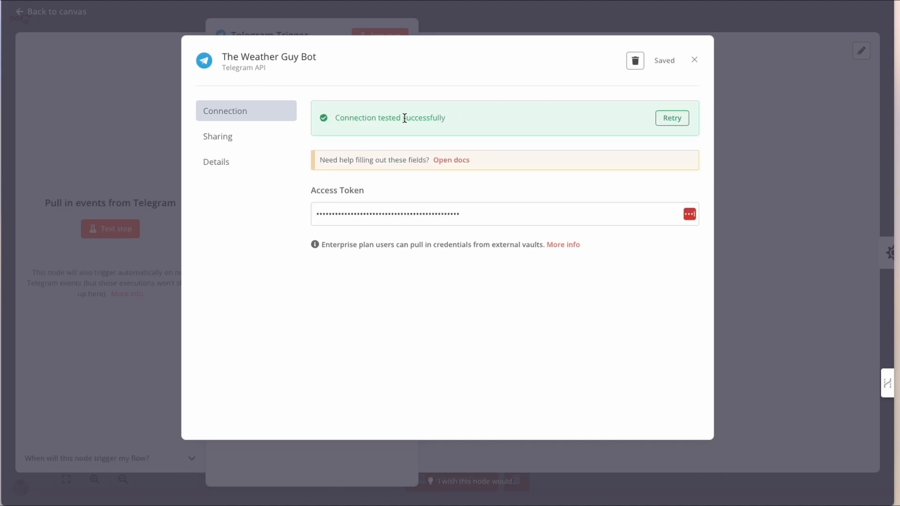
{"action": "left_click", "coordinate": [695, 61]}
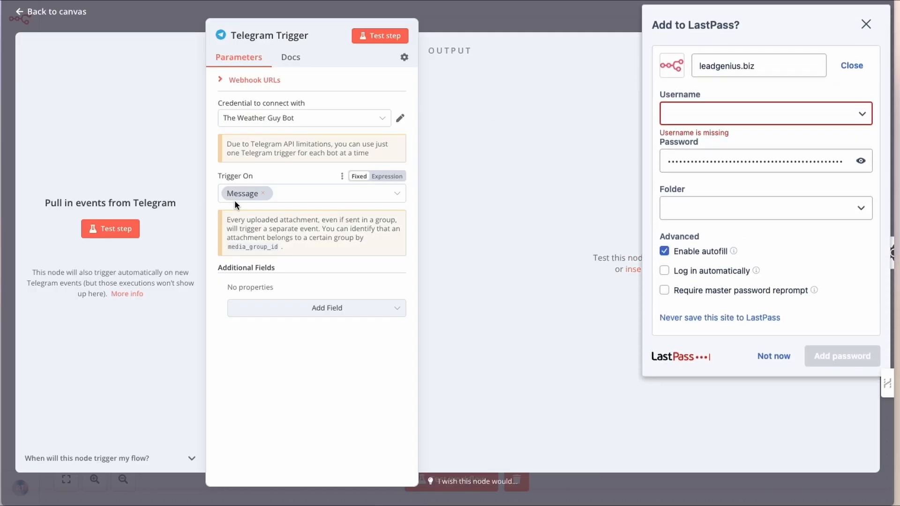
{"action": "left_click", "coordinate": [866, 24]}
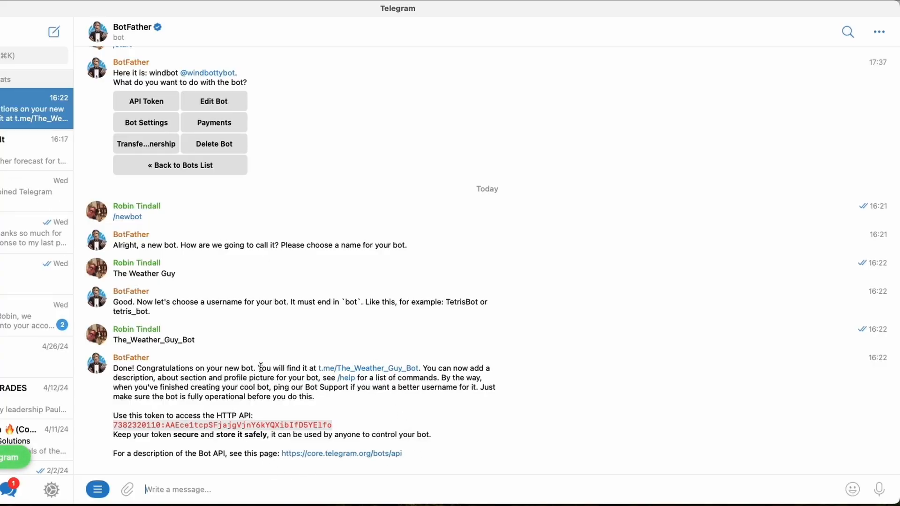
- Switch to Telegram, open the new bot's chat through the t.me link in BotFather's reply, and start the bot
{"action": "left_click", "coordinate": [362, 373]}
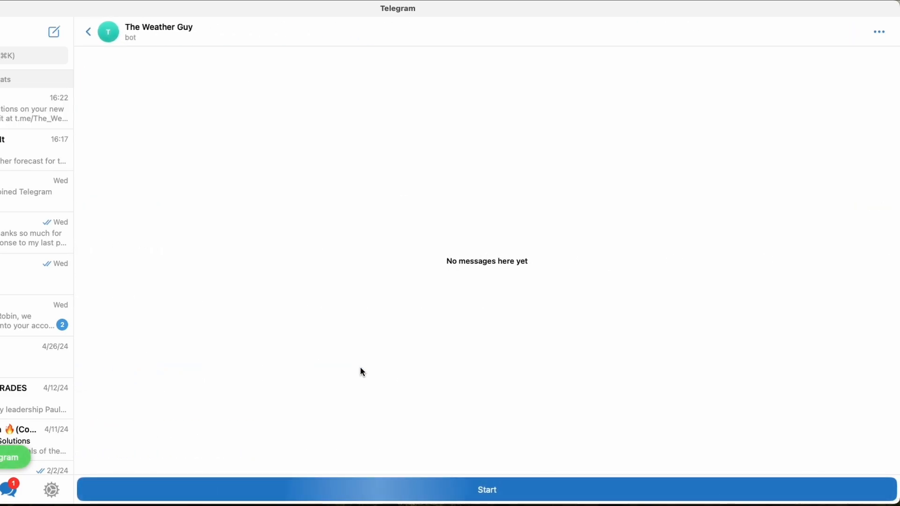
{"action": "left_click", "coordinate": [461, 499]}
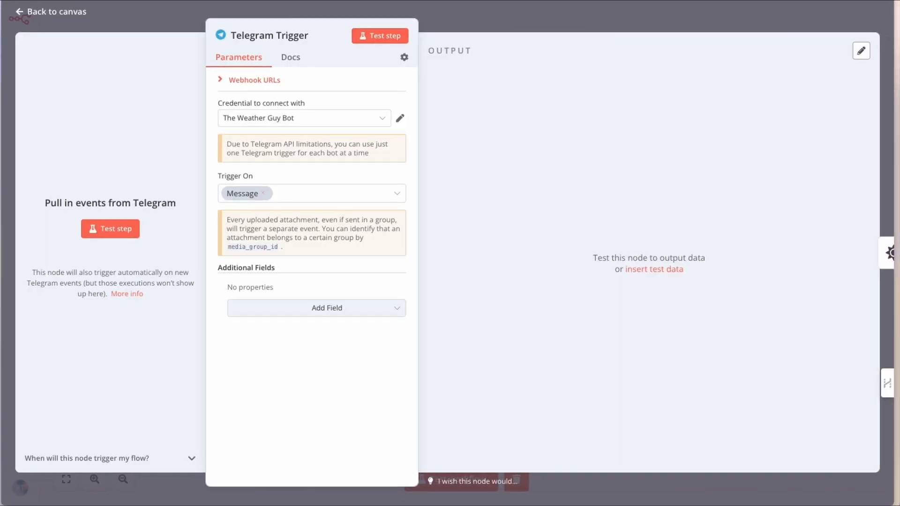
- Test the Telegram Trigger node by sending "Hello" to the bot in Telegram, and return to the n8n canvas
{"action": "left_click", "coordinate": [115, 231]}
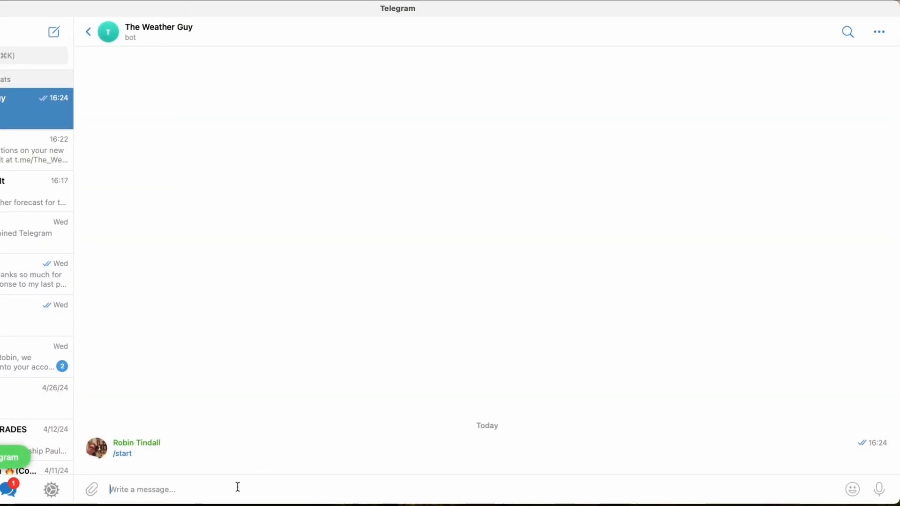
{"action": "type", "text": "Hello"}
{"action": "key", "text": "Return"}
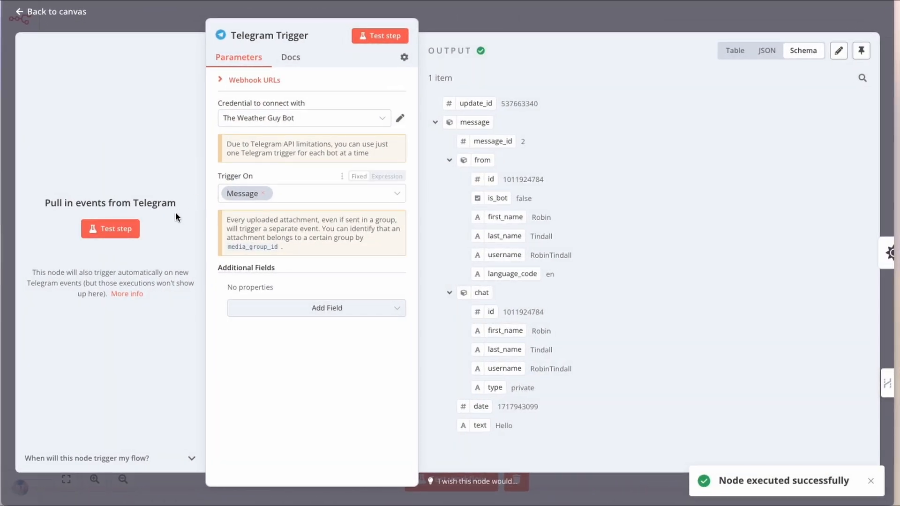
{"action": "key", "text": "Escape"}
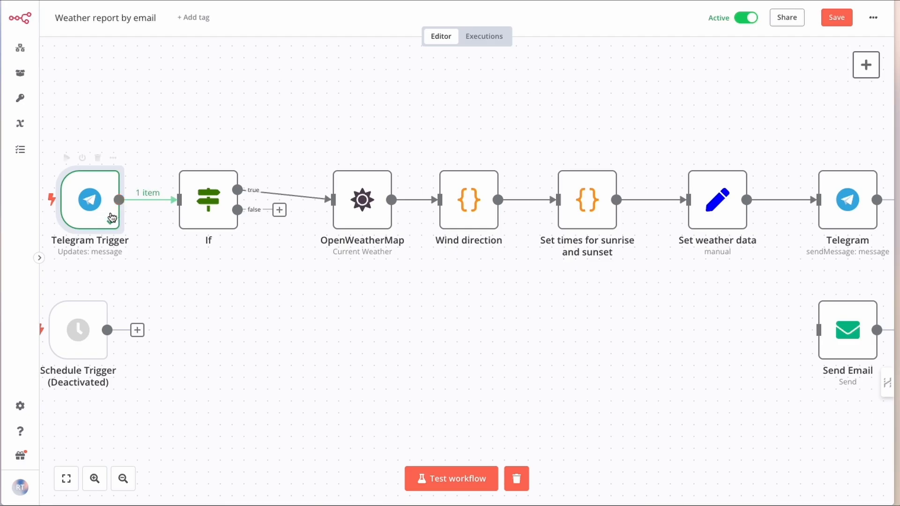
- Add a Telegram node with the Send a text message action after the Set weather data node and return to the canvas
{"action": "left_click", "coordinate": [195, 207]}
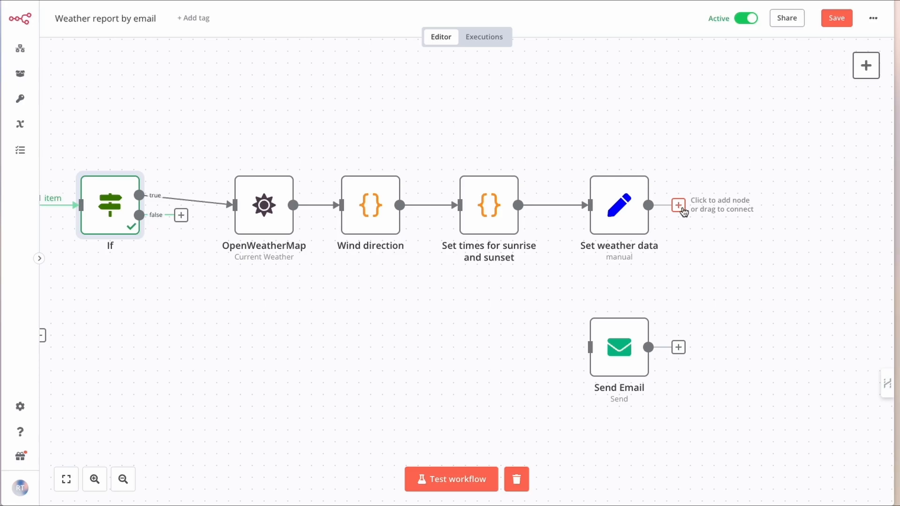
{"action": "scroll", "coordinate": [684, 212], "scroll_direction": "left", "scroll_amount": 4}
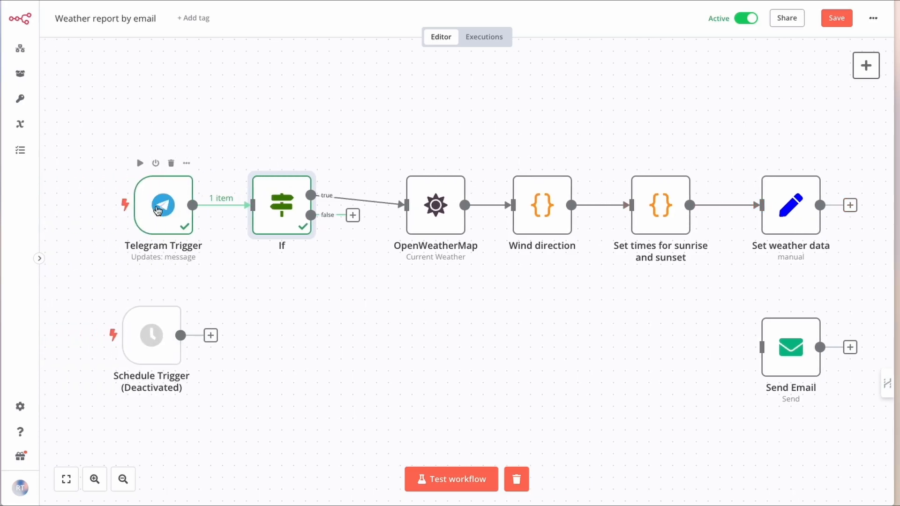
{"action": "scroll", "coordinate": [305, 221], "scroll_direction": "right", "scroll_amount": 4}
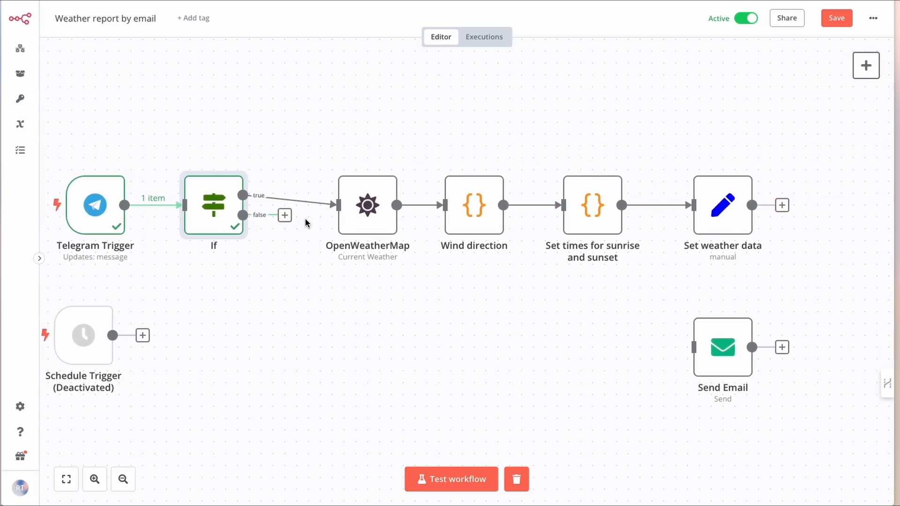
{"action": "scroll", "coordinate": [497, 209], "scroll_direction": "right", "scroll_amount": 3}
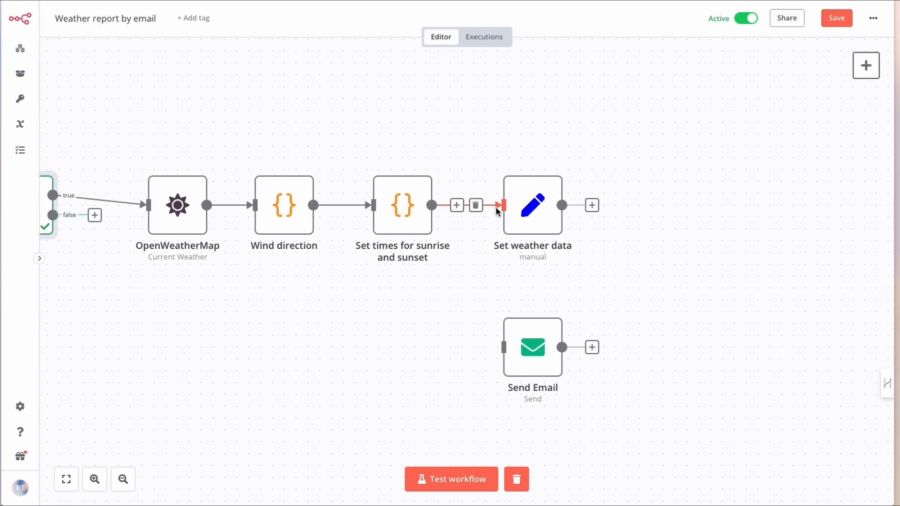
{"action": "left_click", "coordinate": [592, 207]}
{"action": "type", "text": "tele"}
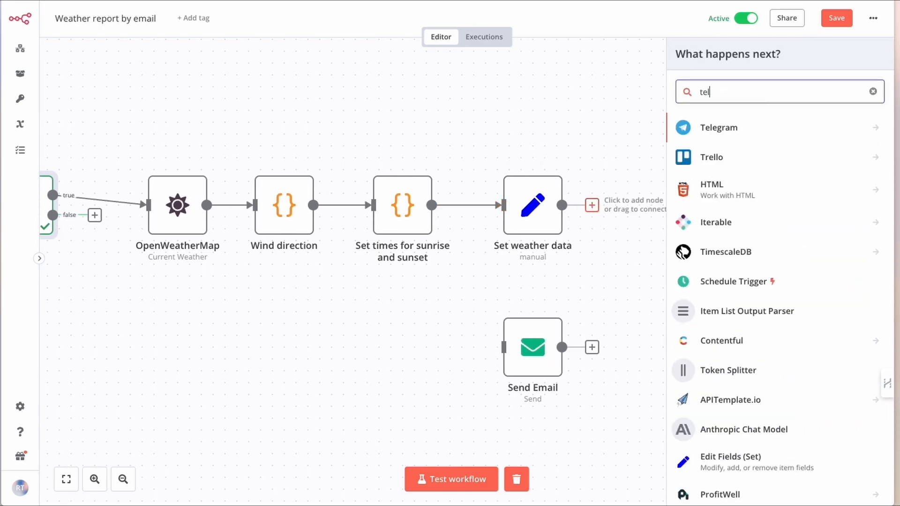
{"action": "left_click", "coordinate": [735, 135]}
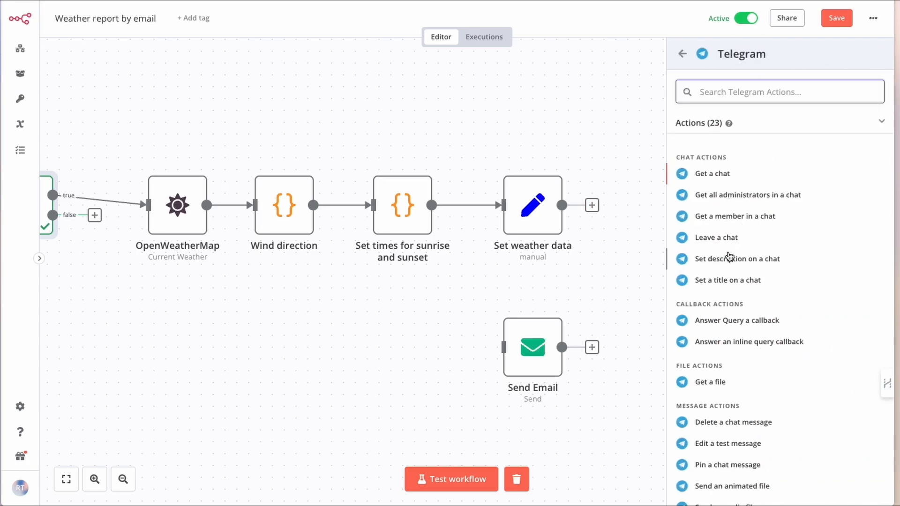
{"action": "scroll", "coordinate": [730, 256], "scroll_direction": "down", "scroll_amount": 5}
{"action": "scroll", "coordinate": [730, 256], "scroll_direction": "down", "scroll_amount": 6}
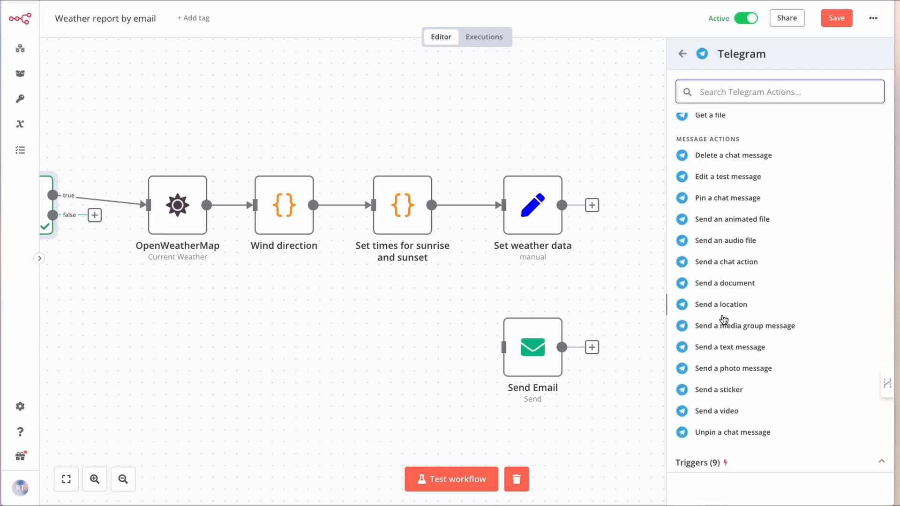
{"action": "left_click", "coordinate": [725, 350]}
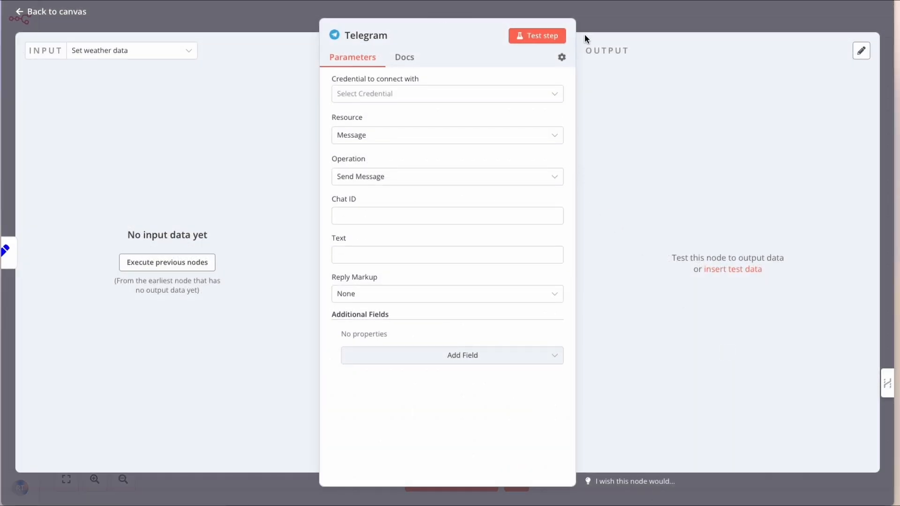
{"action": "left_click", "coordinate": [617, 15]}
- Reopen the Telegram send-message node and set its credential to The Weather Guy Bot
{"action": "double_click", "coordinate": [663, 210]}
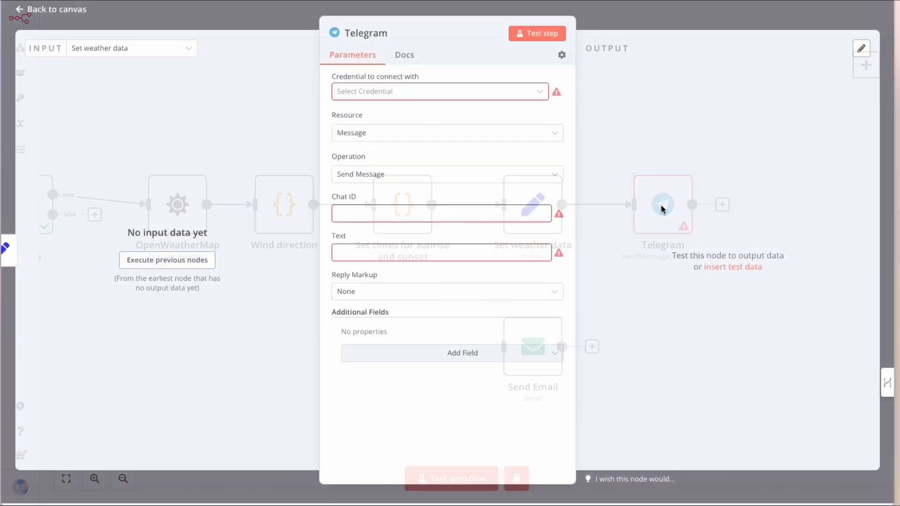
{"action": "left_click", "coordinate": [449, 99]}
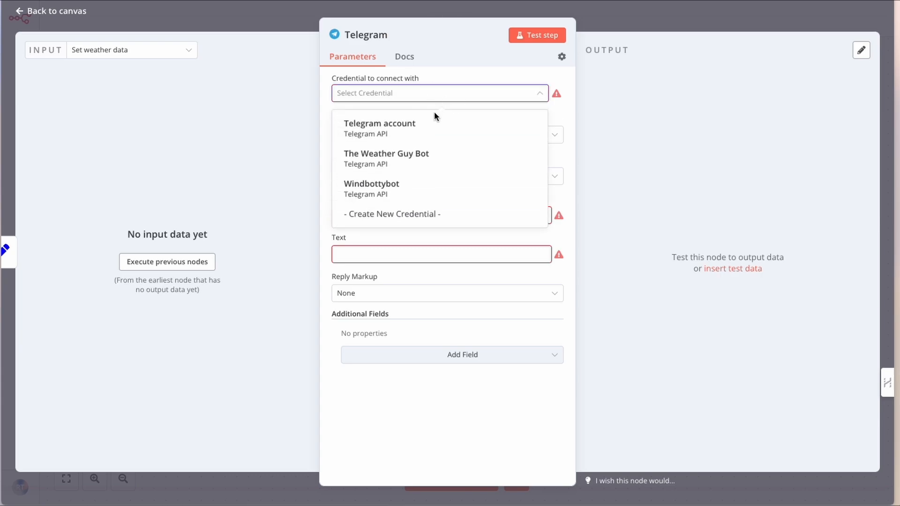
{"action": "left_click", "coordinate": [408, 160]}
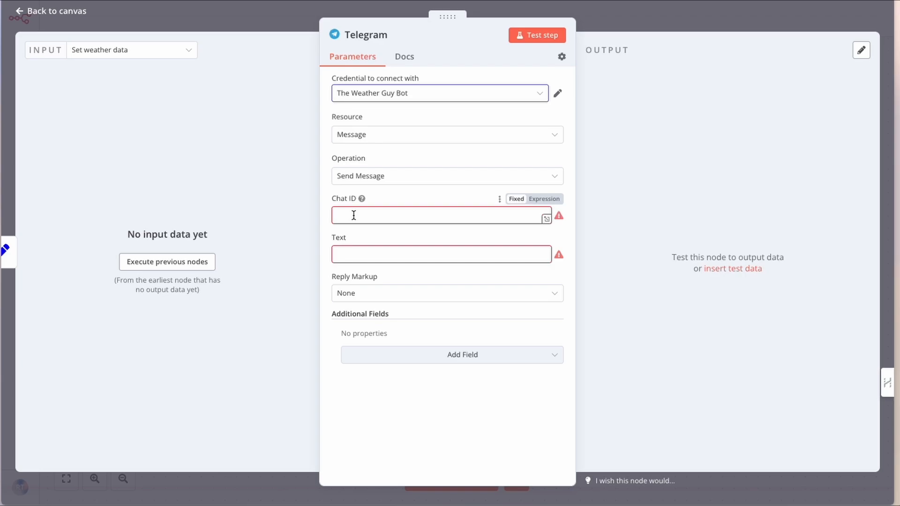
- Show the Telegram Trigger's output as the node's input data and map message.chat.id from it into the Chat ID field
{"action": "left_click", "coordinate": [363, 258]}
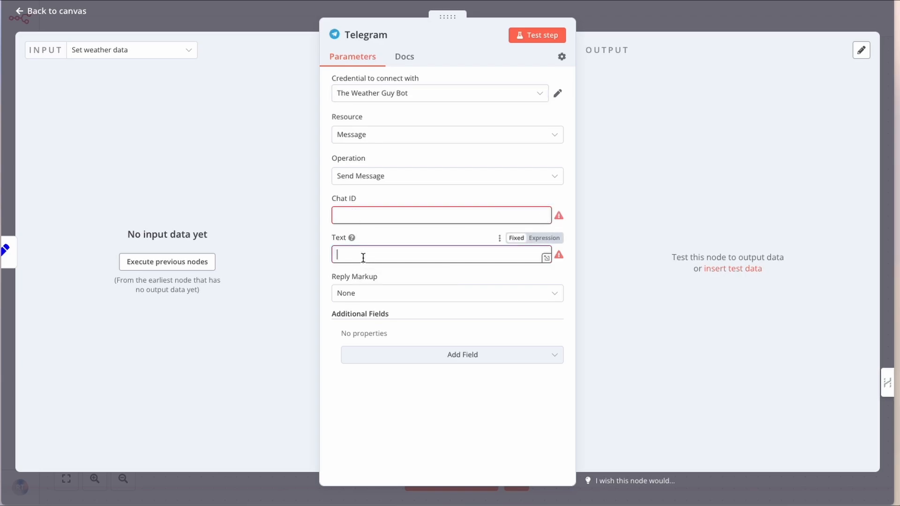
{"action": "left_click", "coordinate": [366, 214]}
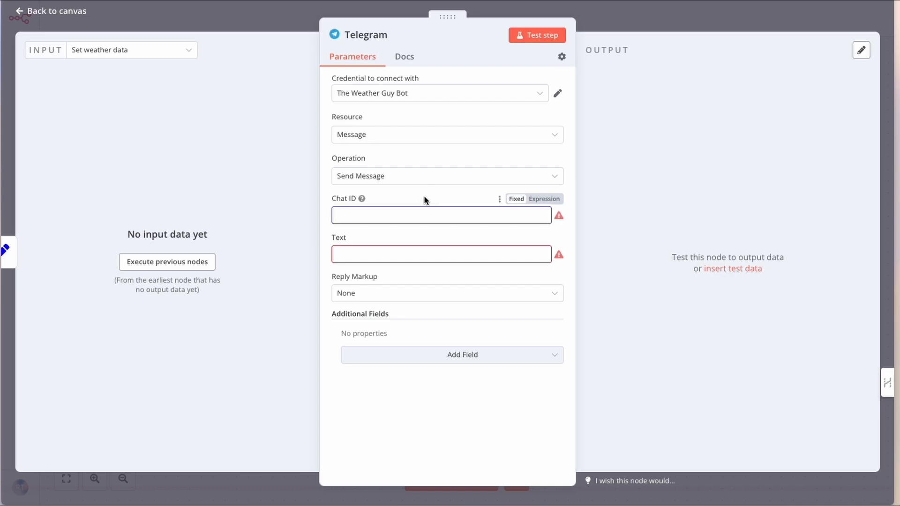
{"action": "left_click", "coordinate": [172, 52]}
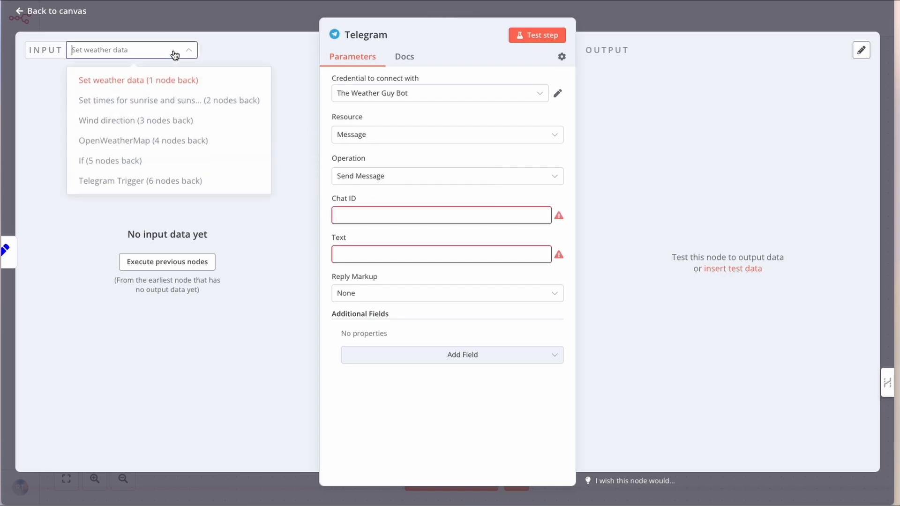
{"action": "left_click", "coordinate": [145, 185]}
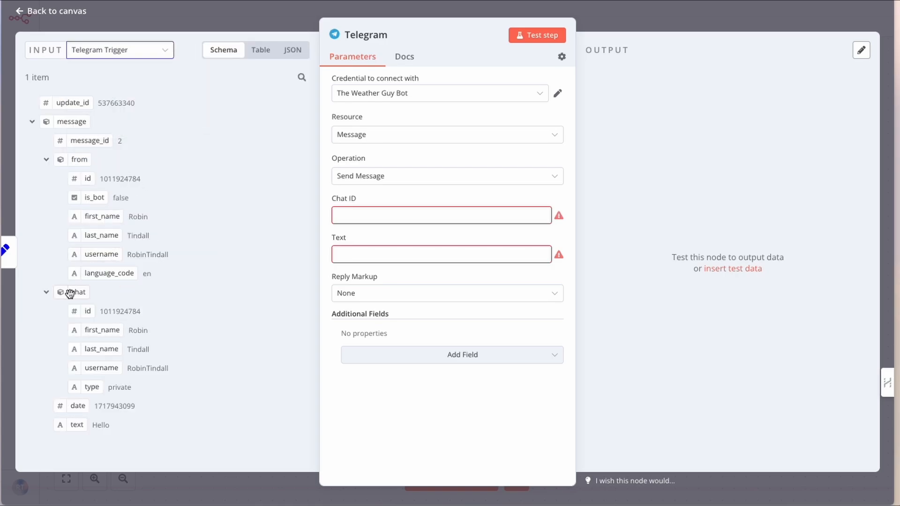
{"action": "left_click_drag", "start_coordinate": [78, 312], "coordinate": [350, 219]}
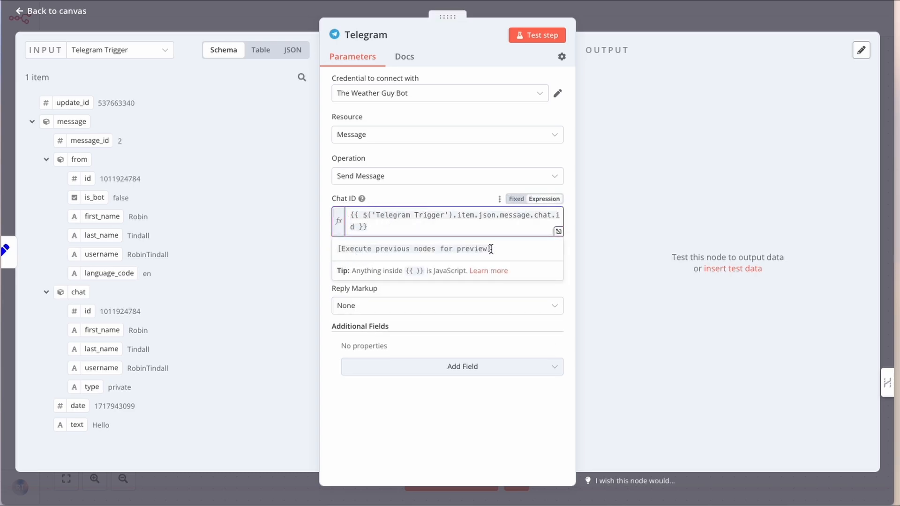
{"action": "left_click", "coordinate": [327, 187]}
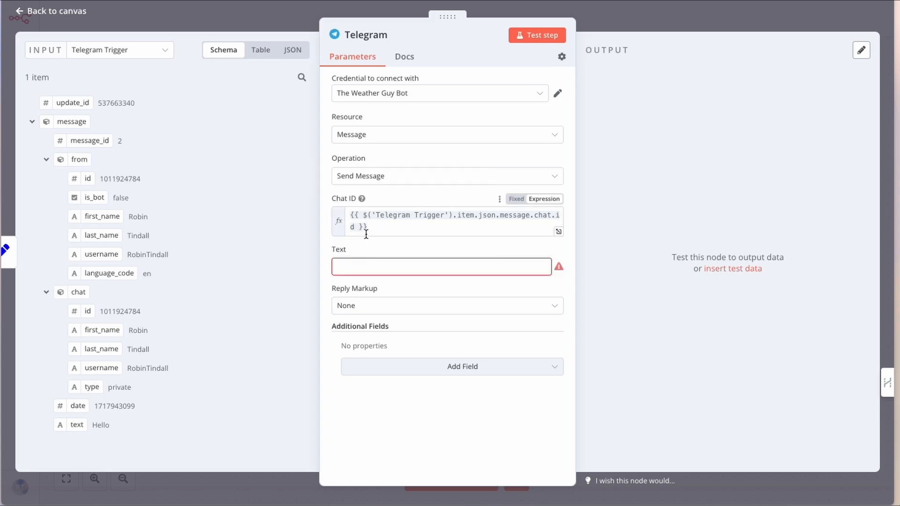